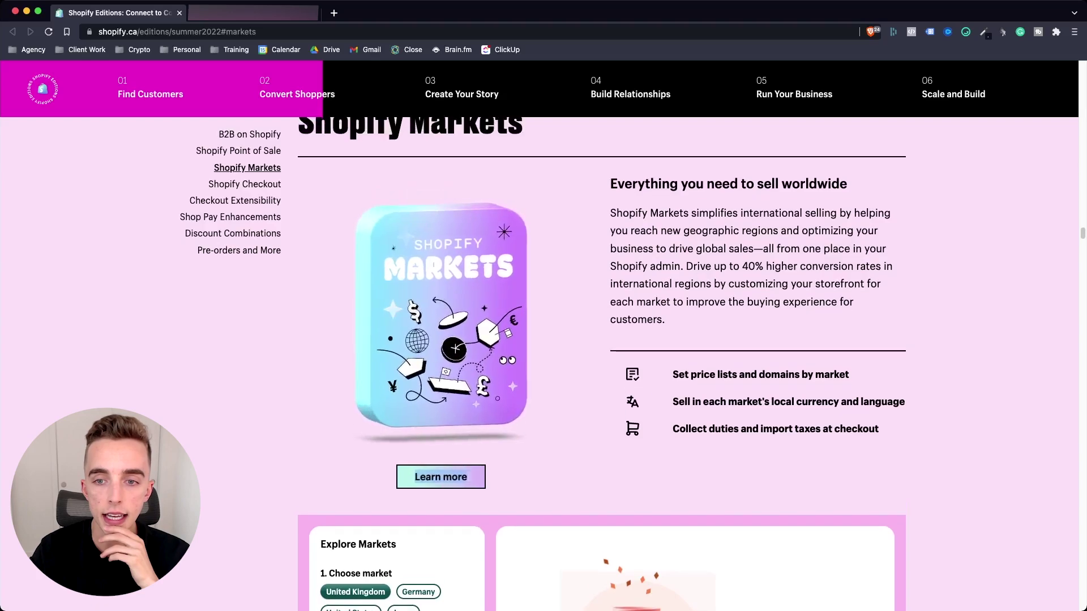
Scroll past the Shopify Markets feature list to the Explore Markets demo's £55 UK wine glass.
scroll(602, 336, up, 3)
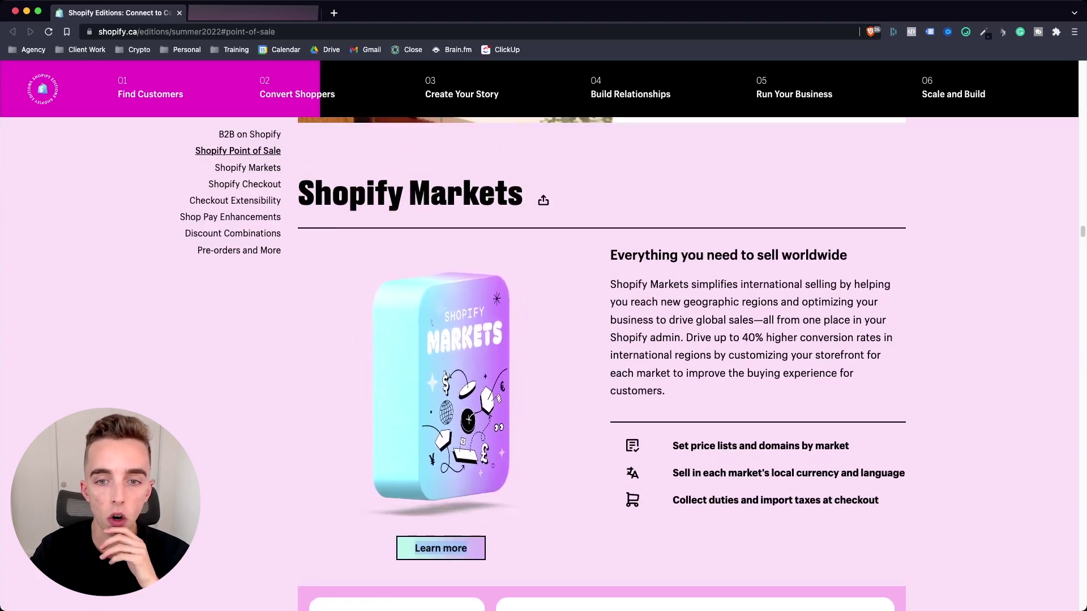
scroll(602, 336, down, 1)
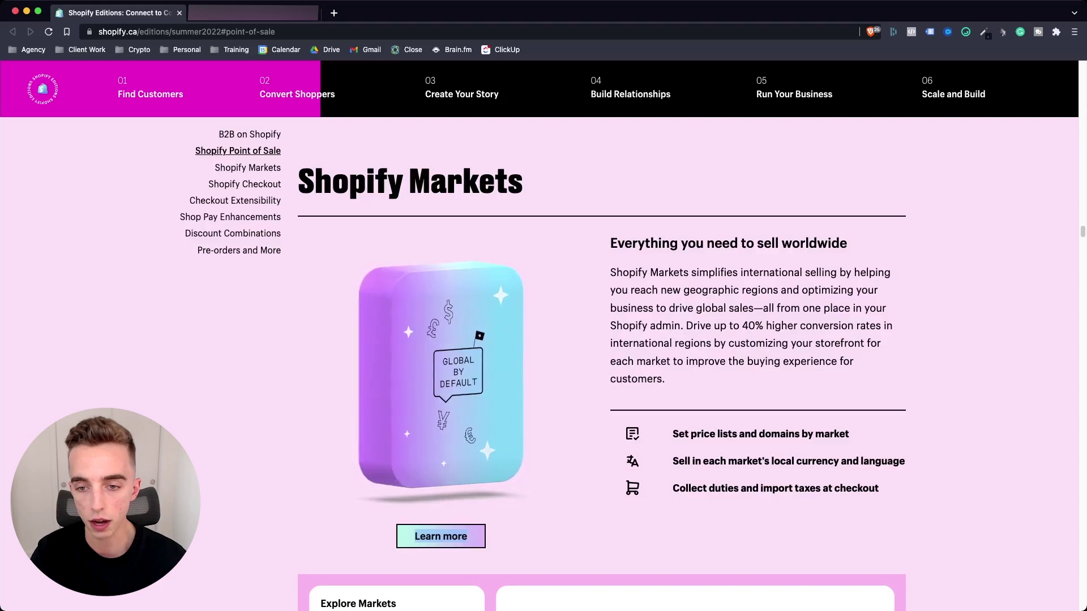
scroll(600, 340, down, 3)
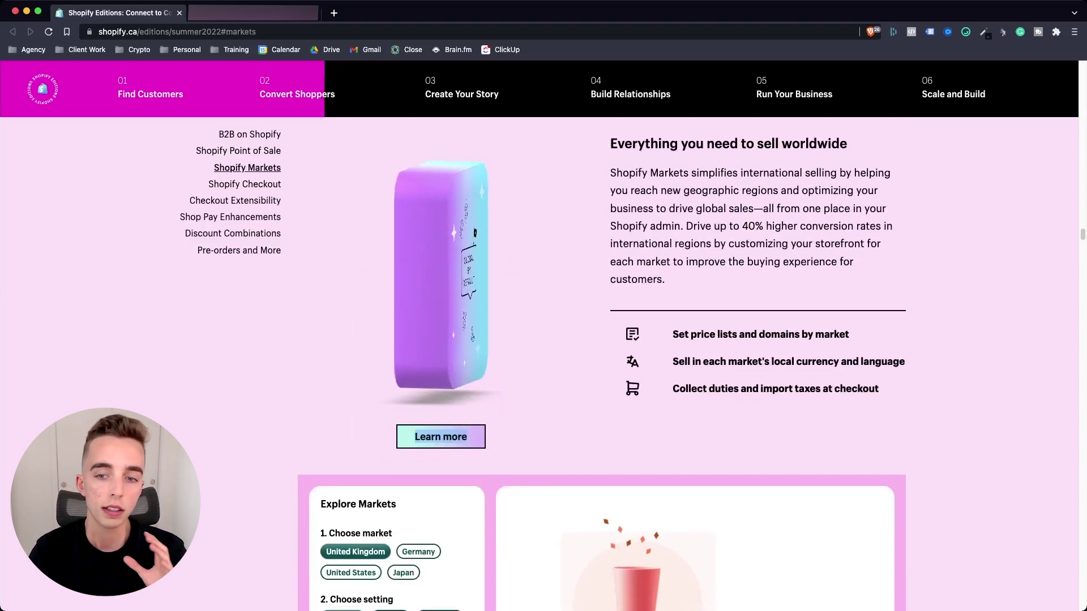
drag(673, 322, 879, 376)
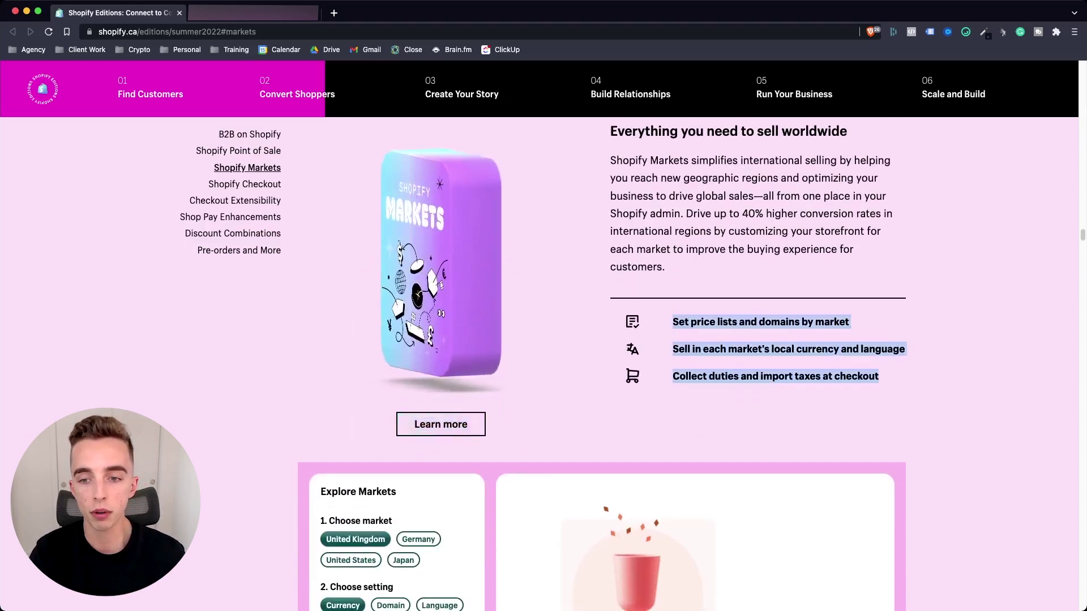
scroll(600, 340, down, 1)
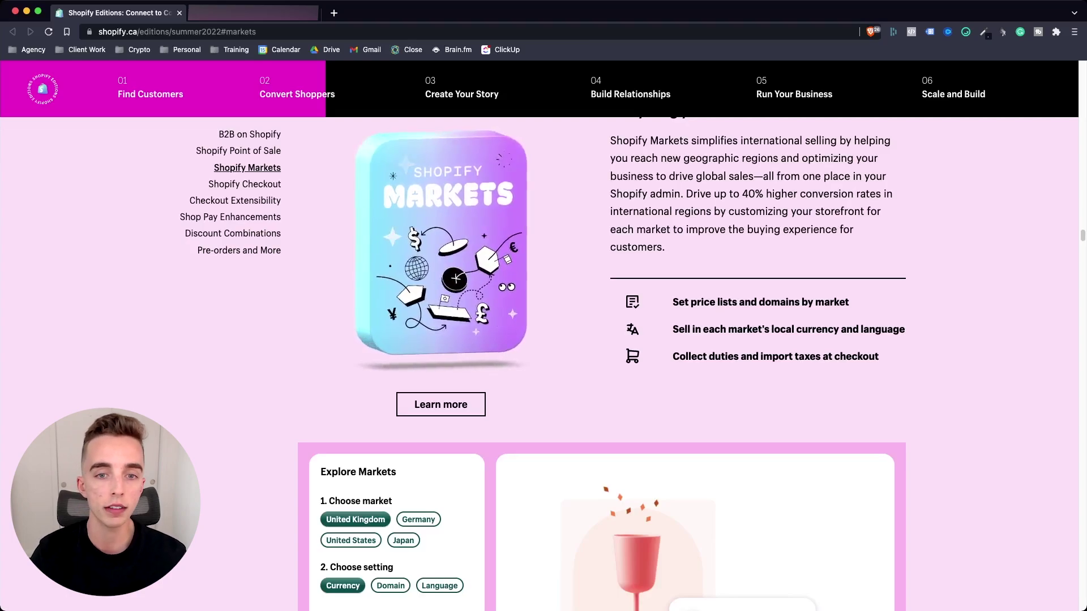
scroll(601, 336, down, 2)
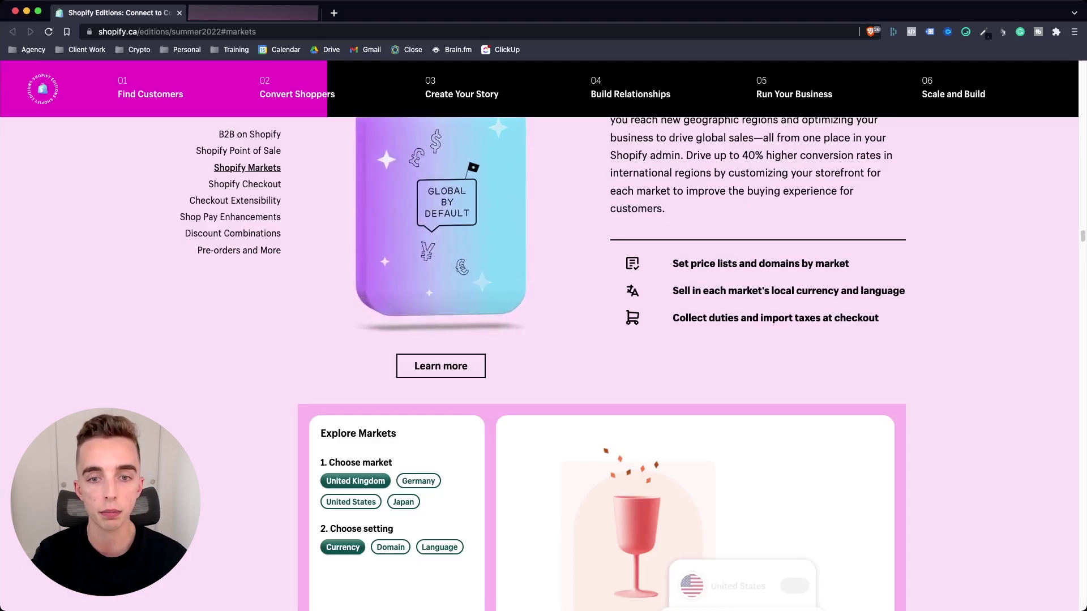
Highlight the duties line and Explore Markets text, then view Japan's jp.shop.com domain example.
triple_click(776, 317)
scroll(776, 318, down, 3)
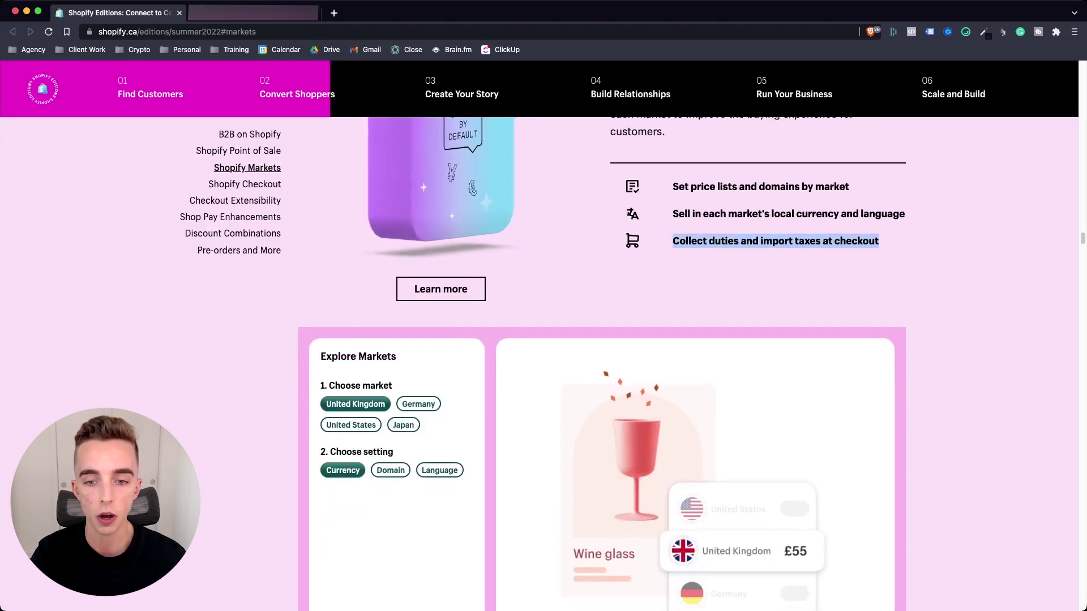
triple_click(356, 386)
scroll(602, 336, down, 3)
drag(470, 258, 321, 139)
scroll(602, 337, up, 1)
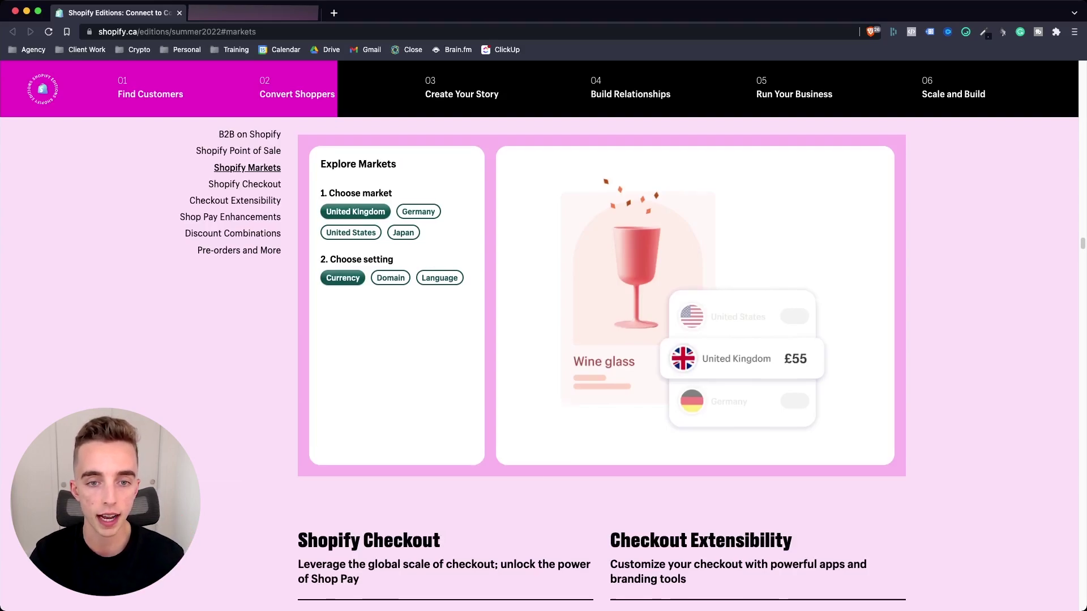
scroll(602, 332, up, 1)
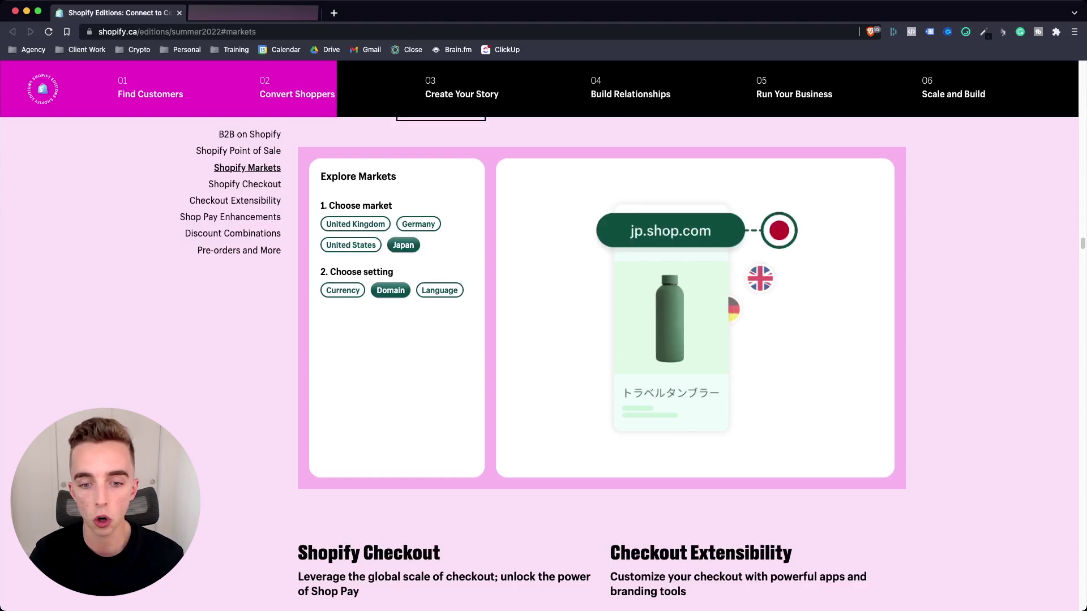
scroll(602, 362, down, 6)
scroll(602, 362, up, 7)
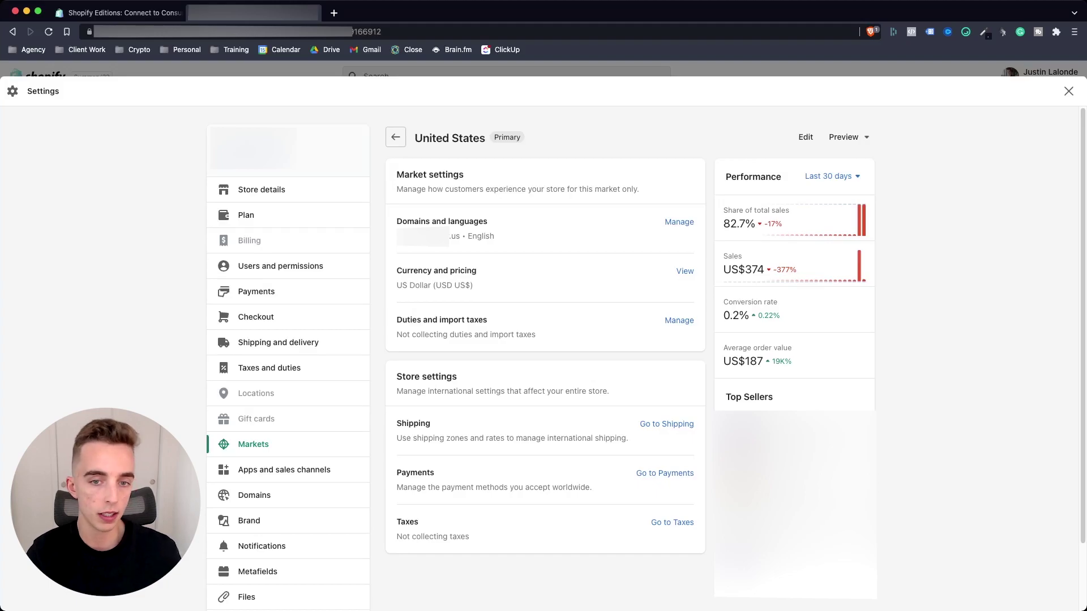
Review the United States market's .us domain, English language and duties, then return to Markets.
drag(460, 236, 449, 237)
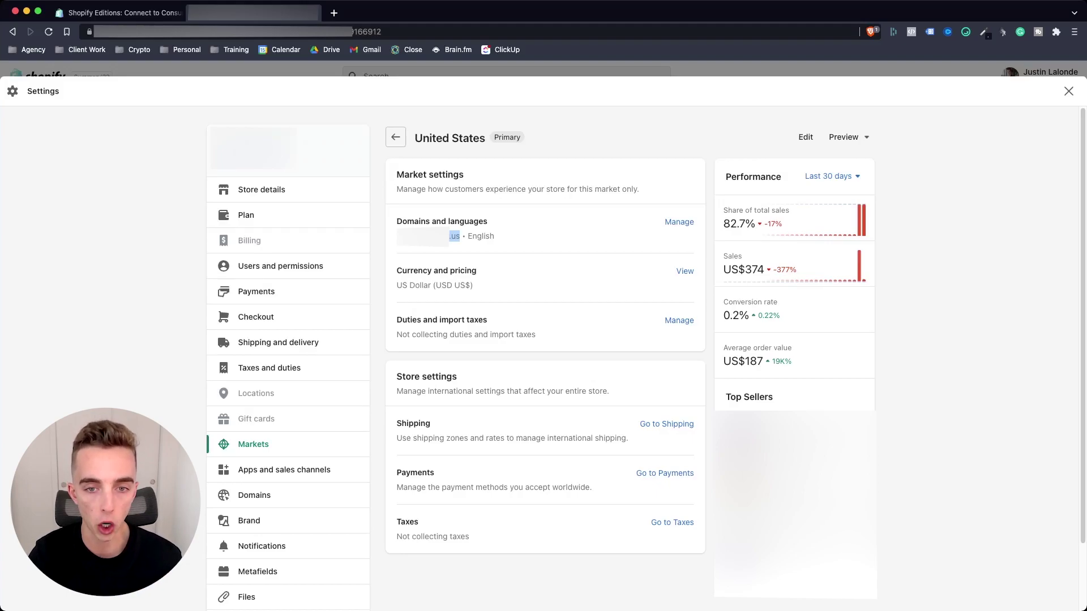
drag(468, 237, 494, 237)
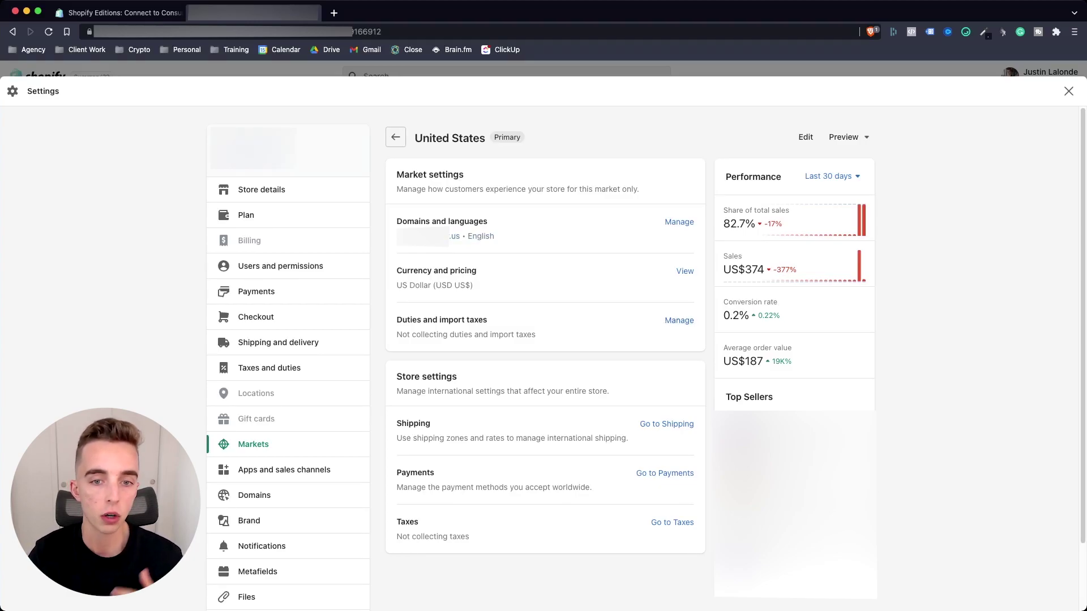
double_click(429, 335)
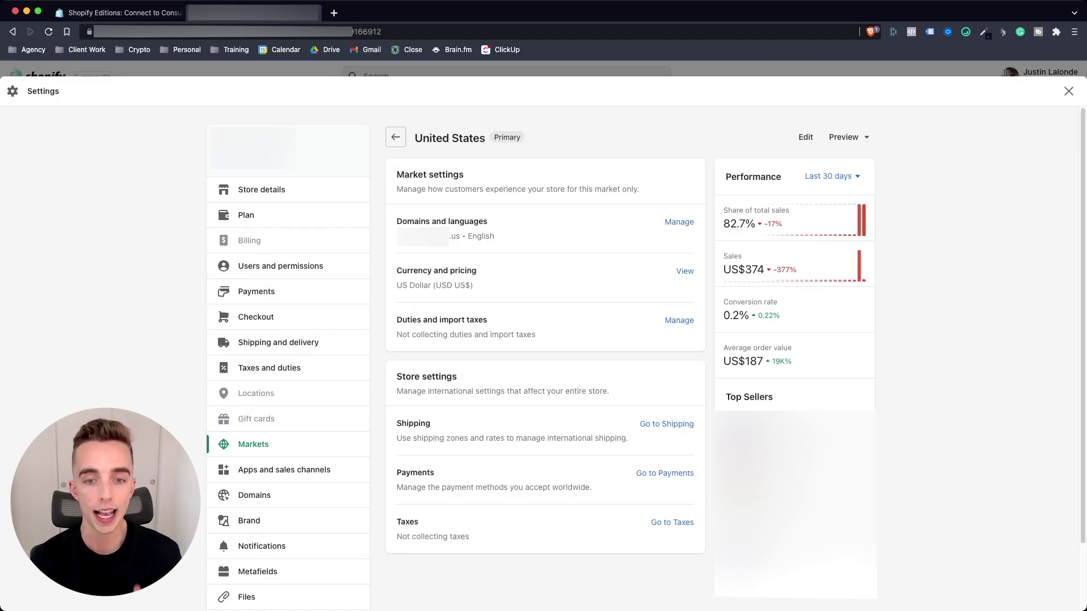
key(super+bracketleft)
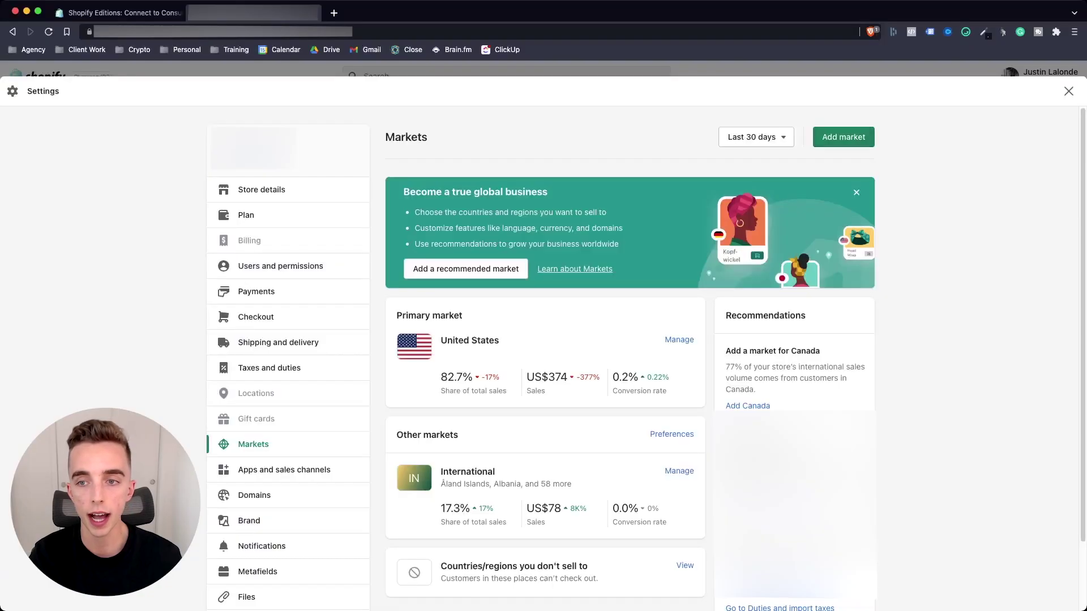
Add a new market named Europe and bring up its countries/regions picker.
click(844, 137)
click(403, 213)
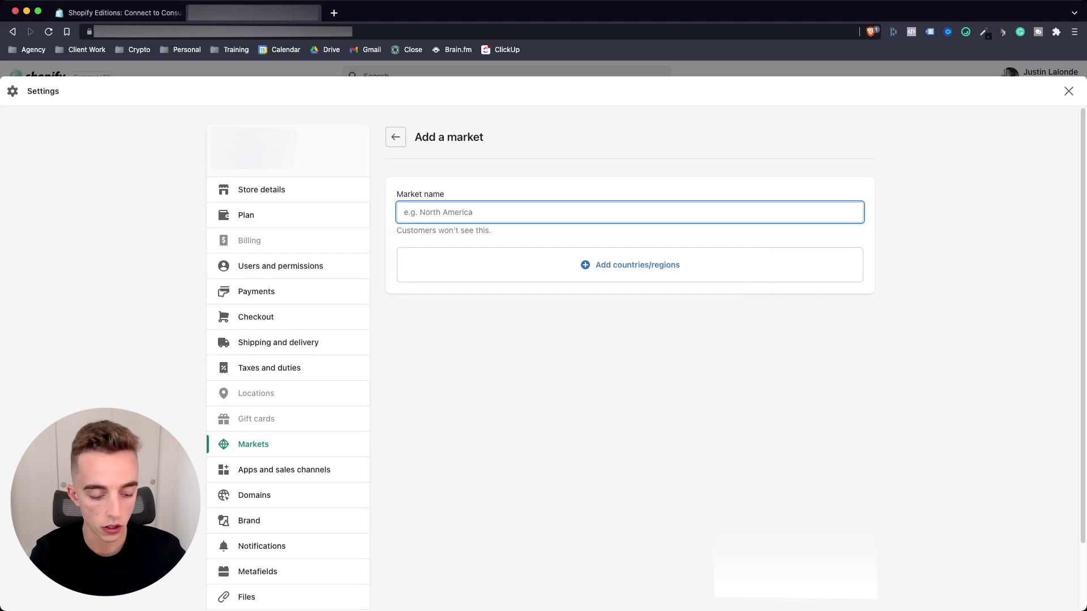
text(Eur)
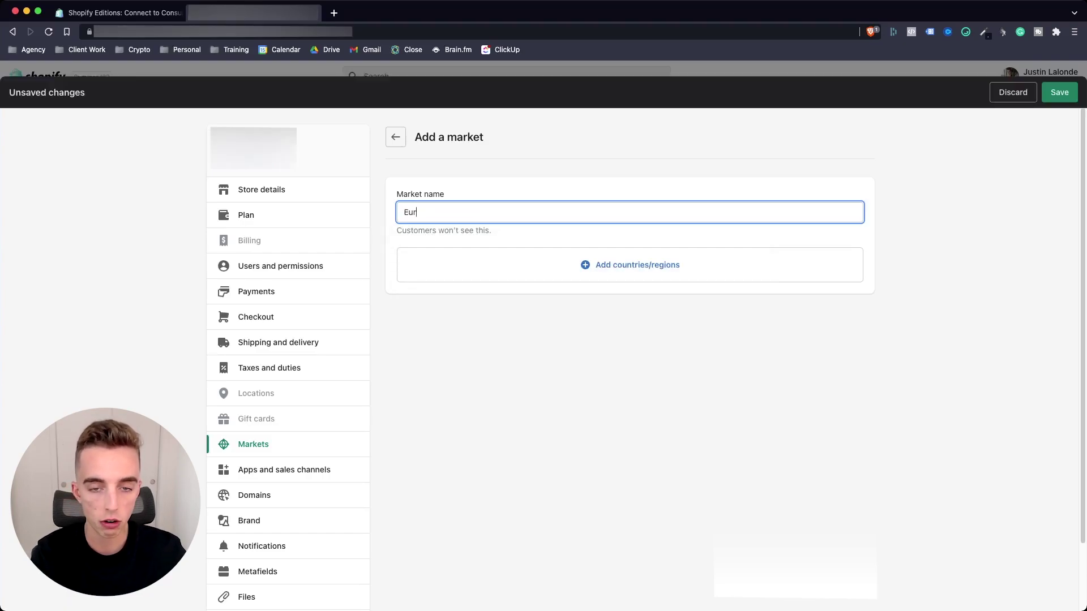
text(ope)
key(Tab)
key(Return)
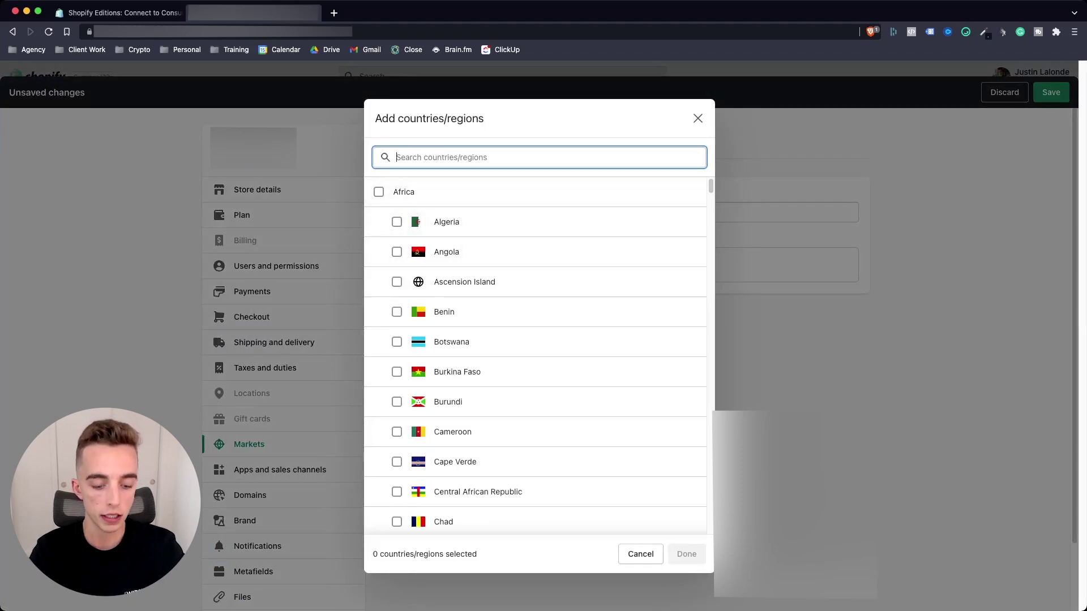
Select the Europe group with all 59 countries for the new market and confirm.
text(europe)
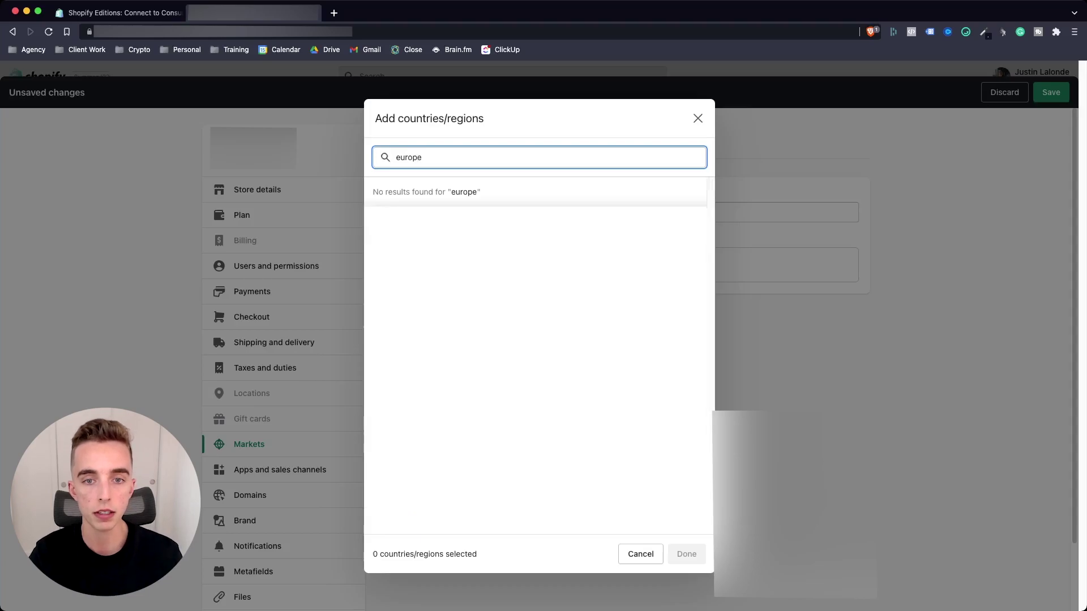
key(BackSpace)
key(BackSpace)
key(BackSpace)
key(BackSpace)
key(BackSpace)
key(BackSpace)
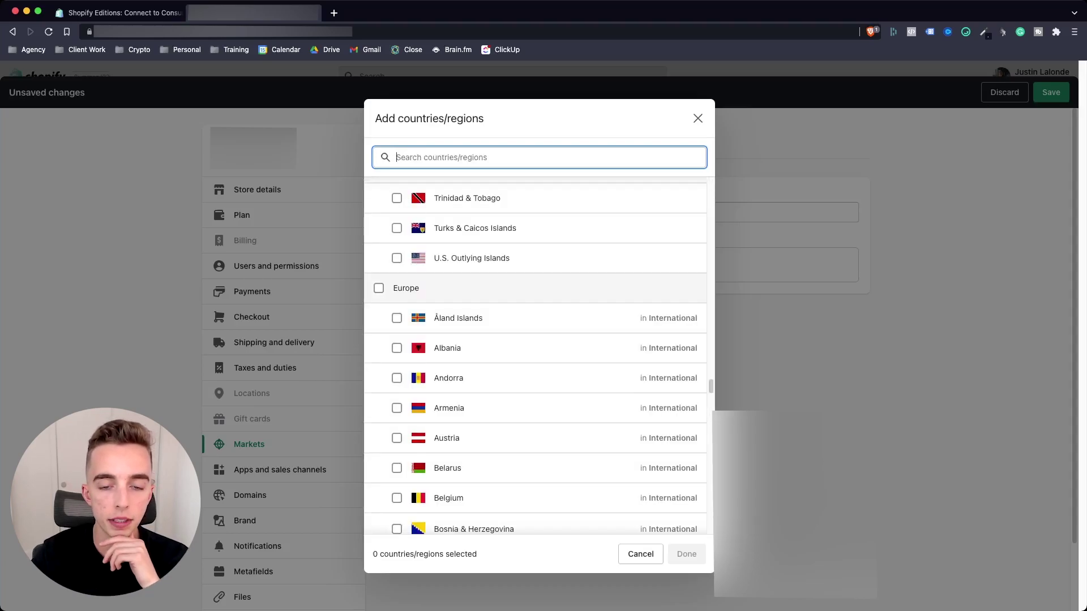
click(379, 289)
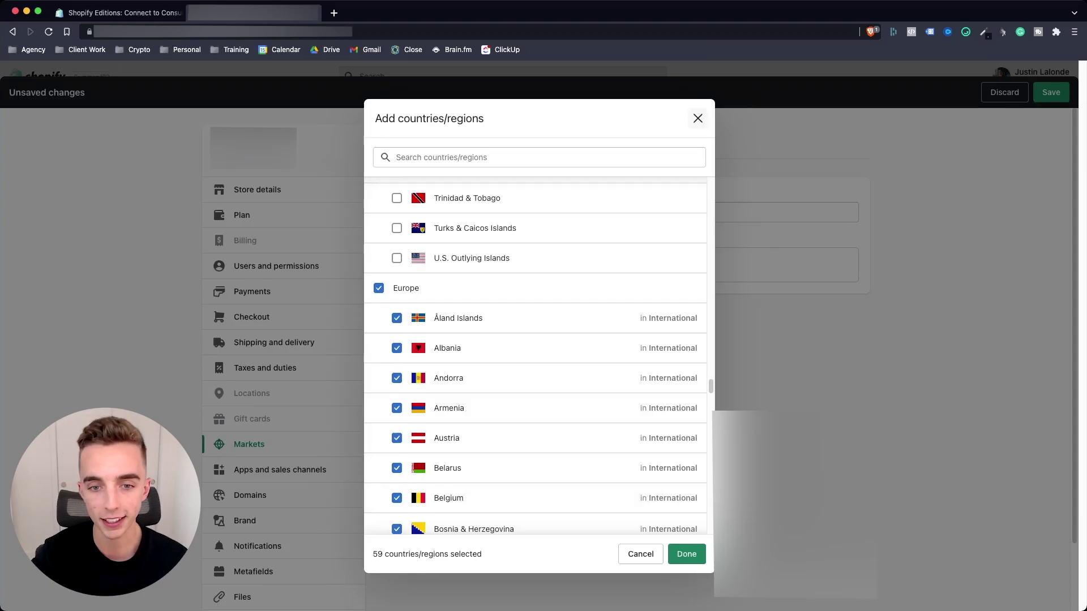
click(698, 118)
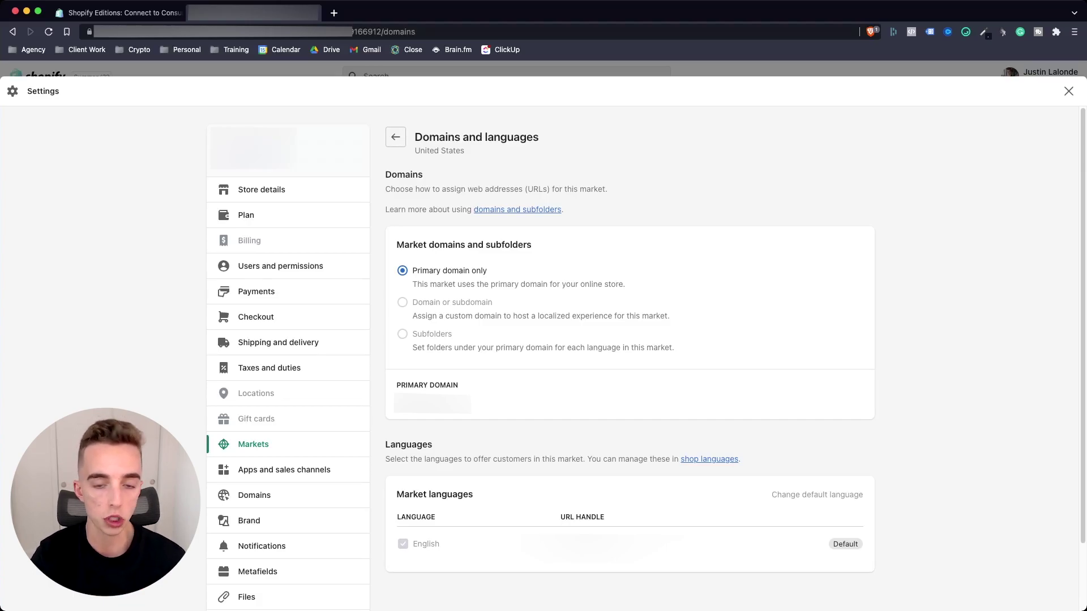
Switch to the Shopify Editions tab showing Germany's shop.de domain example.
key(ctrl+shift+Tab)
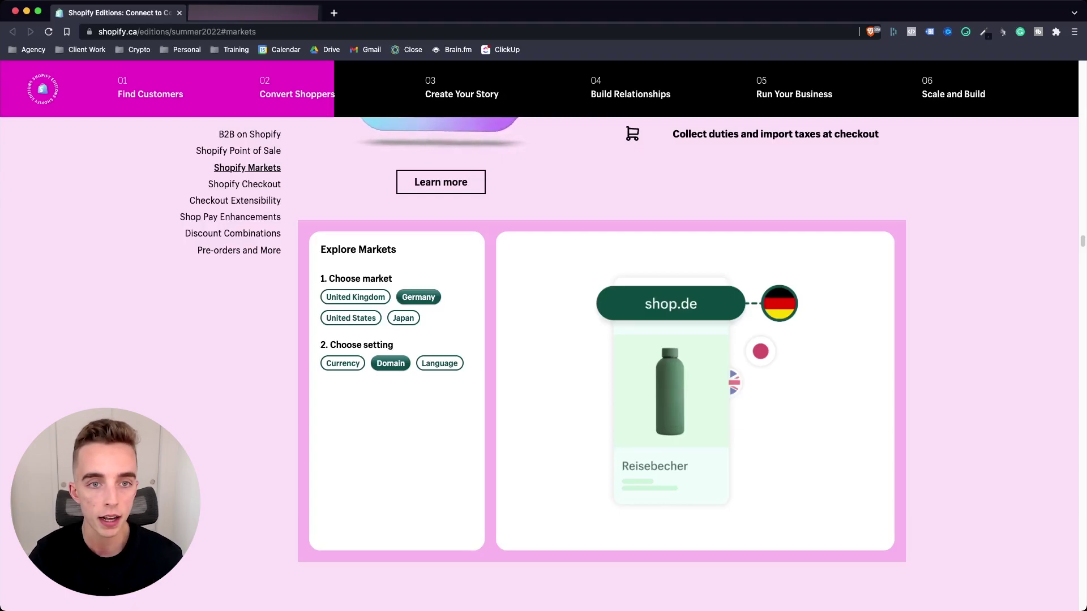
Compare the United States shop.xyz/en-us subfolder example, then return to admin's Domains and languages page.
key(ctrl+Tab)
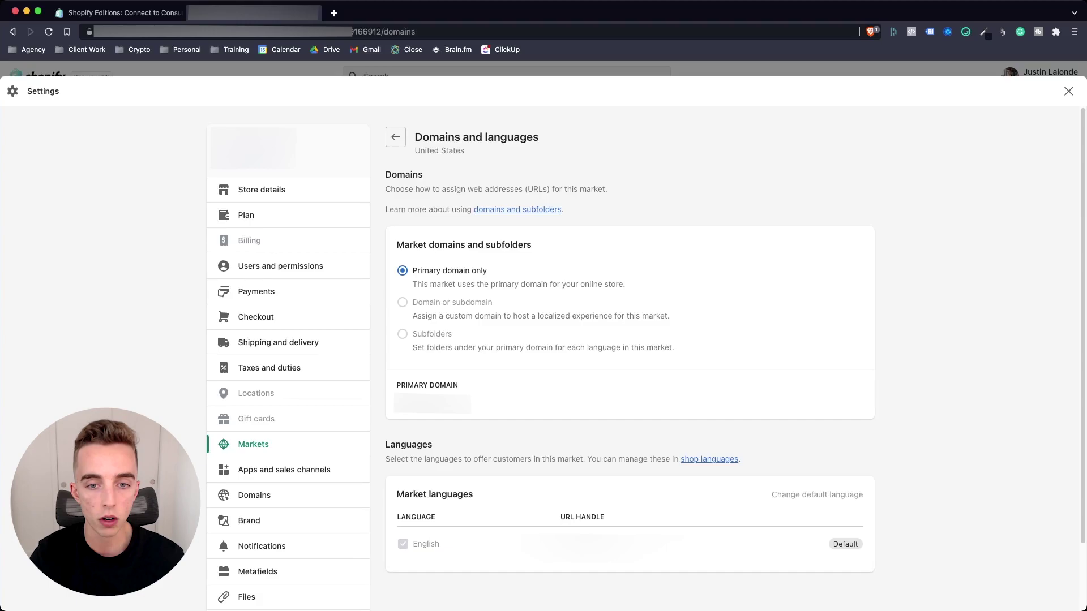
key(ctrl+Tab)
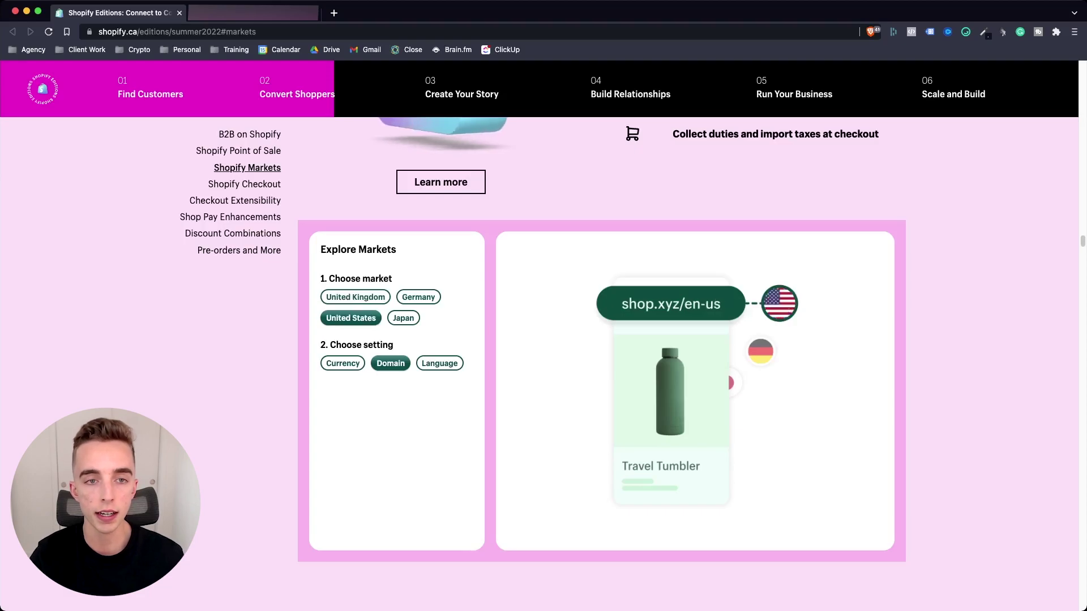
key(ctrl+Tab)
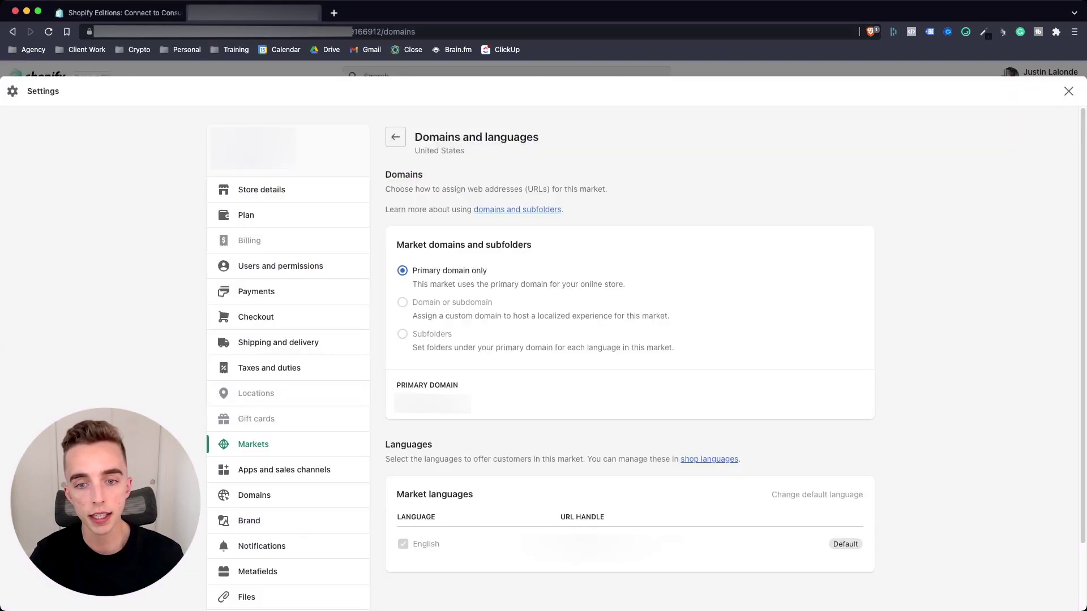